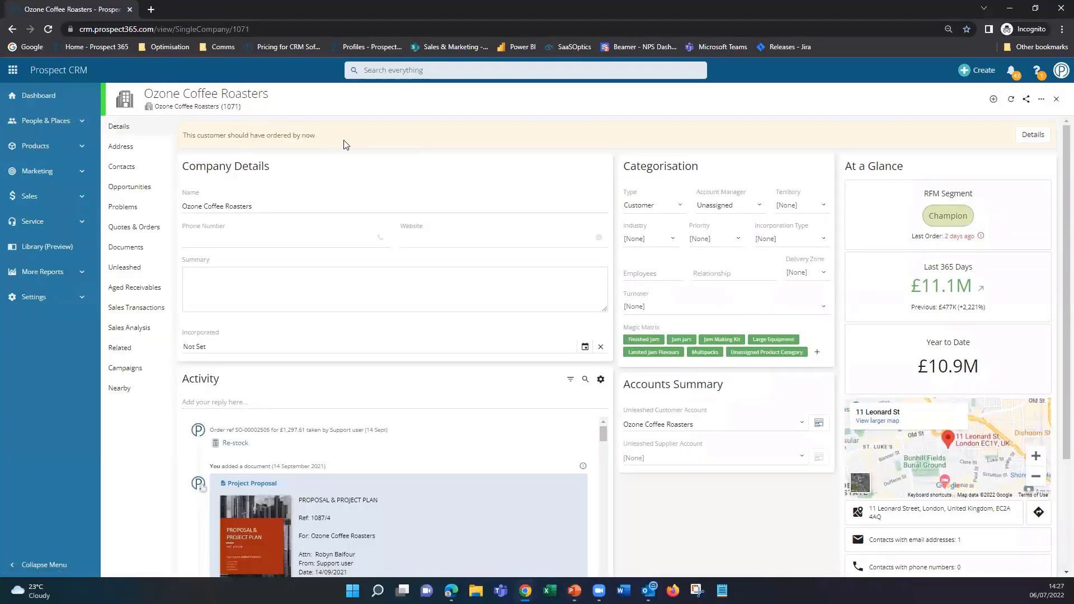
Open the sales analysis of Jamie Oliver's Kitchen from the customers in the Champion RFM segment.
click(1057, 99)
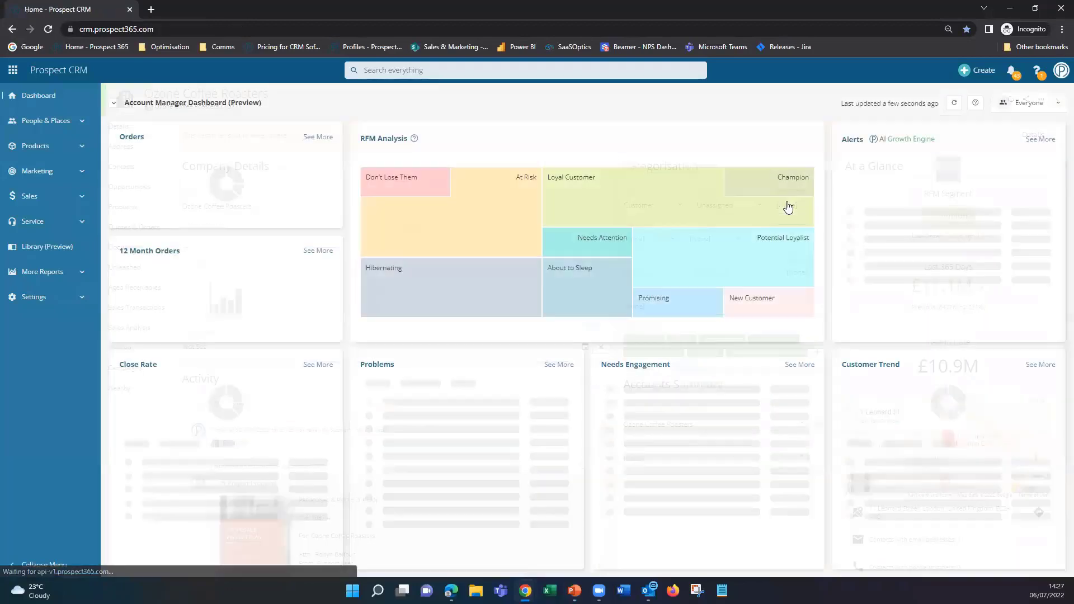
click(751, 180)
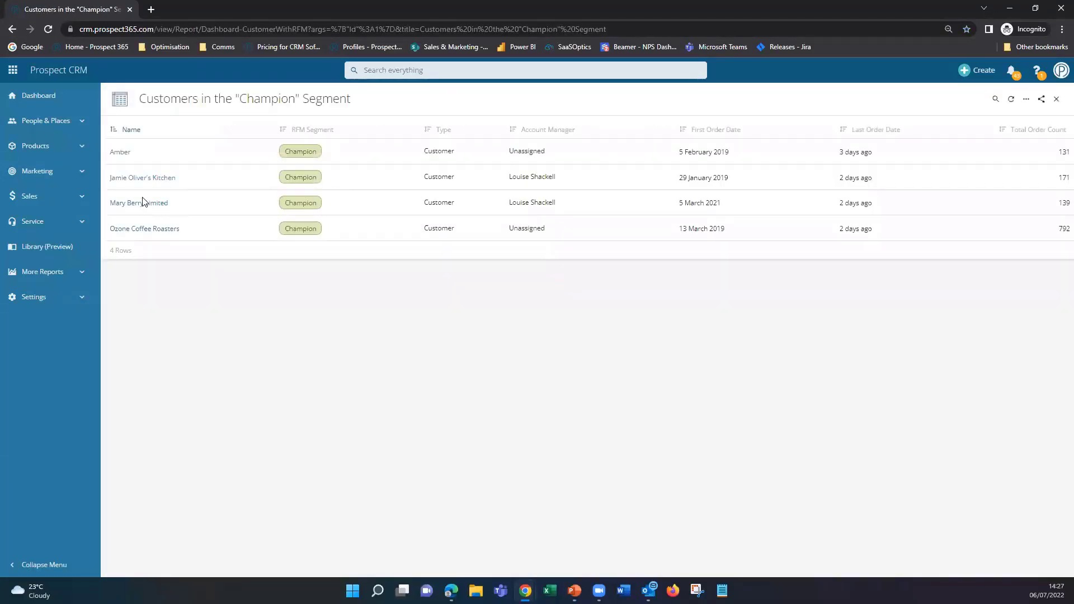
click(138, 178)
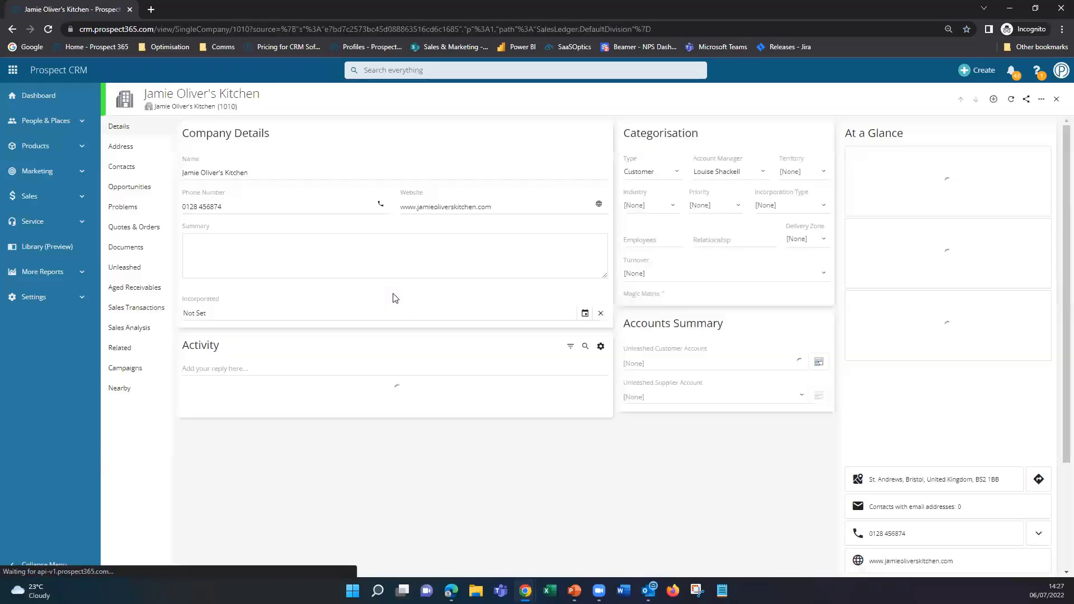
click(145, 309)
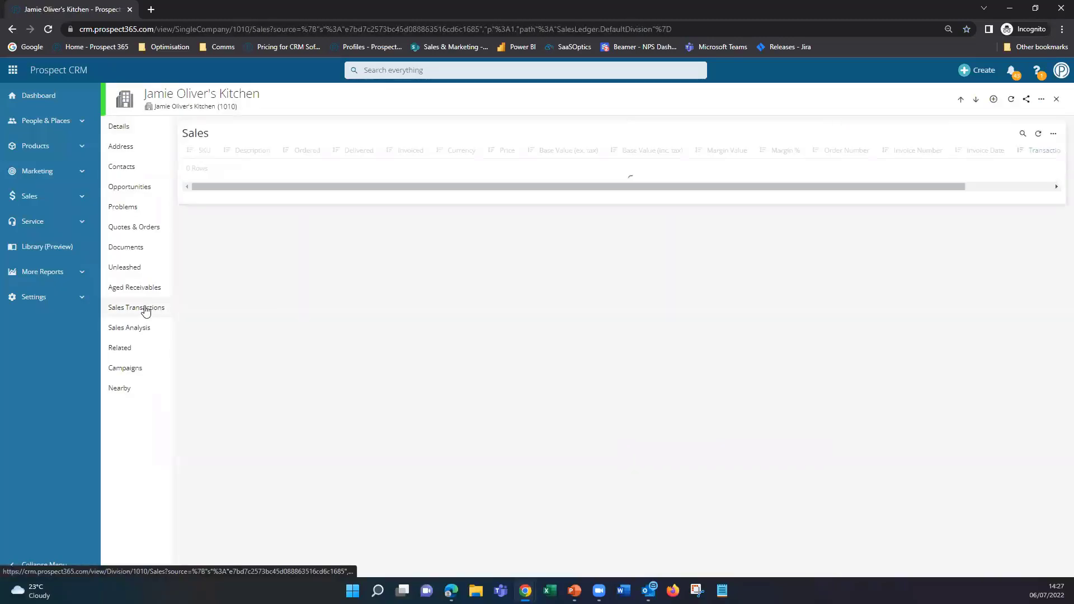
click(144, 328)
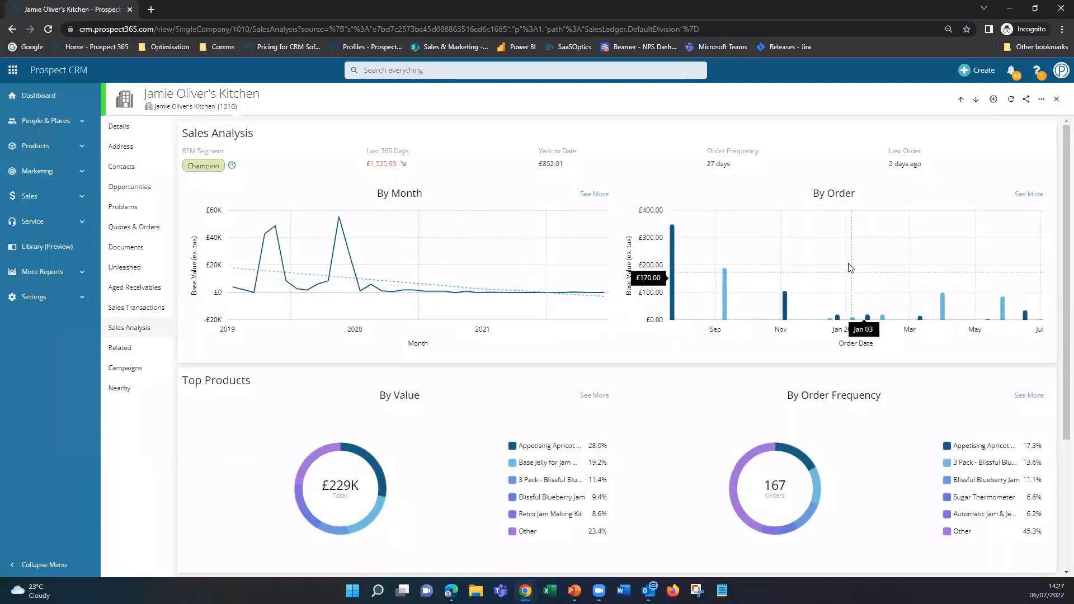
Zoom the By Order chart to January–June 2022, review the Top Products and Magic Matrix Analysis, and return to the dashboard.
mouse_move(854, 255)
mouse_down()
mouse_move(940, 314)
mouse_move(1033, 324)
mouse_up()
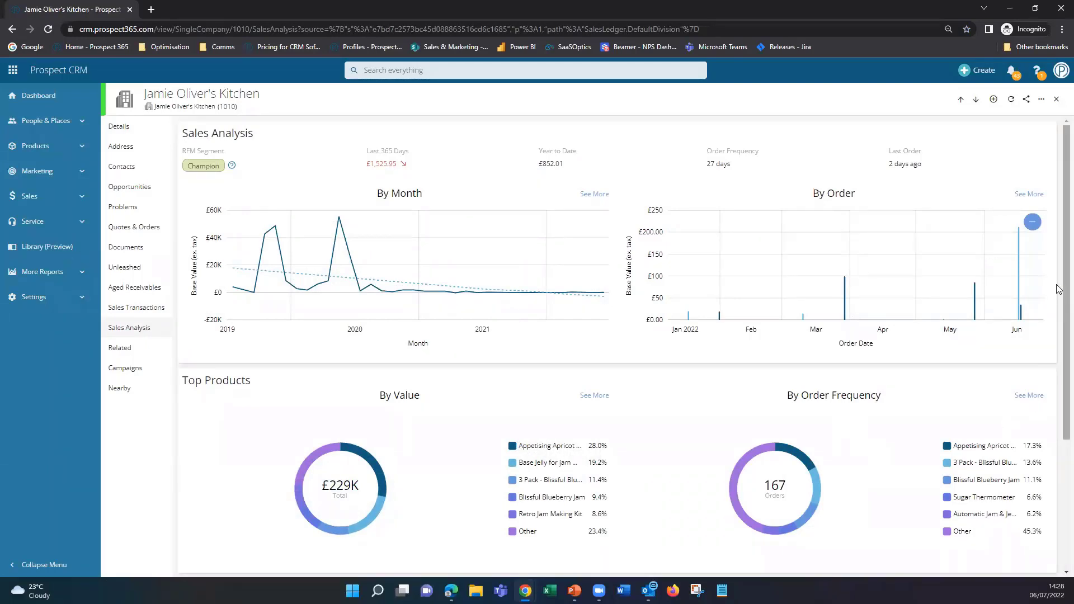
drag(1059, 280, 1061, 427)
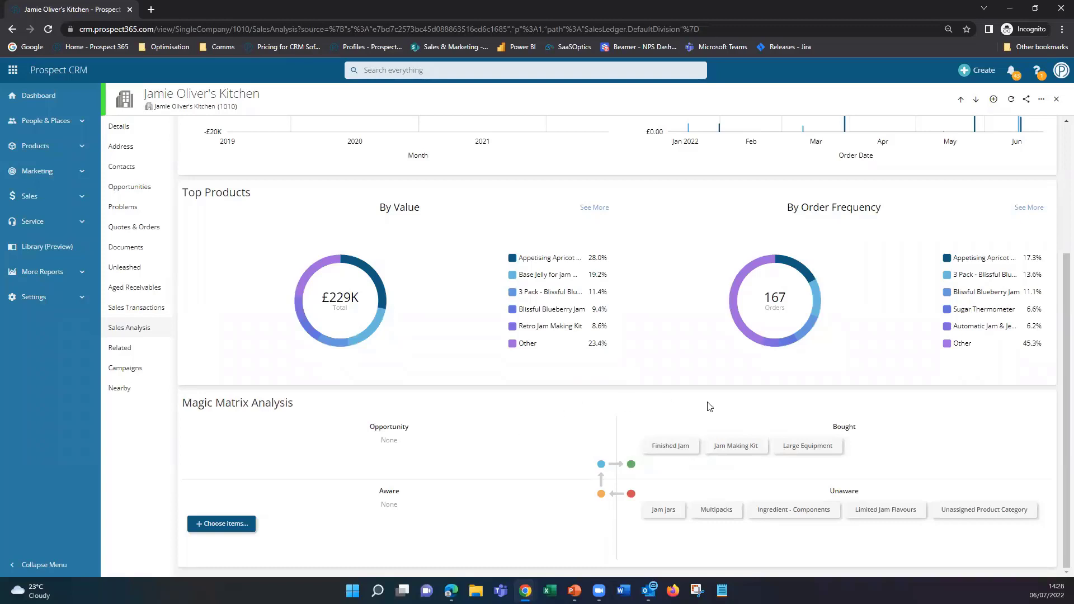
click(1056, 99)
click(1055, 99)
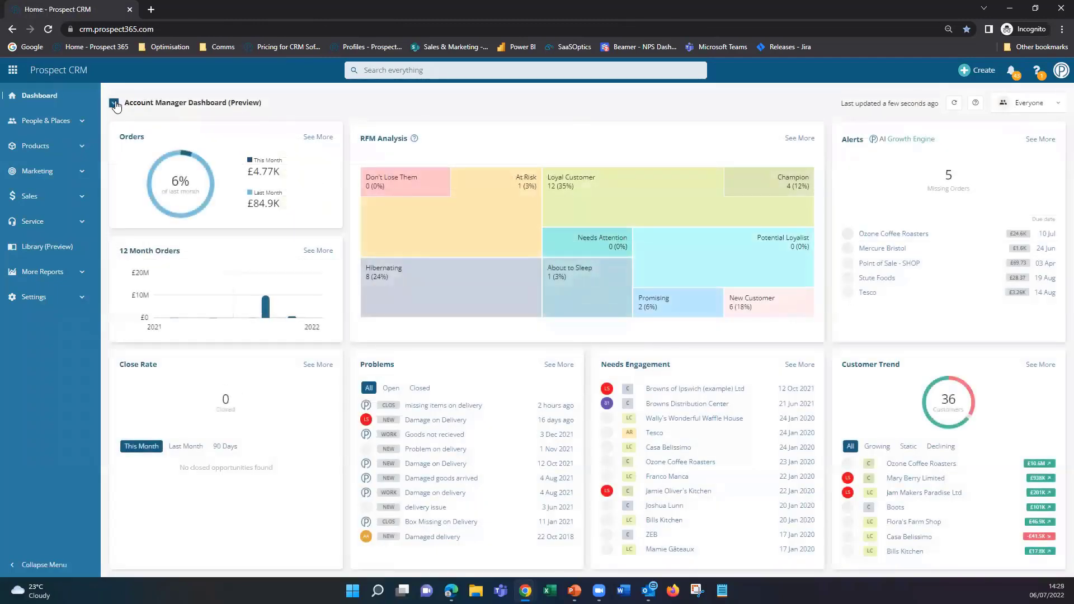
Switch to the Magic Matrix Dashboard and show the opportunities and campaign activities for the Ingredient - Components category.
click(114, 102)
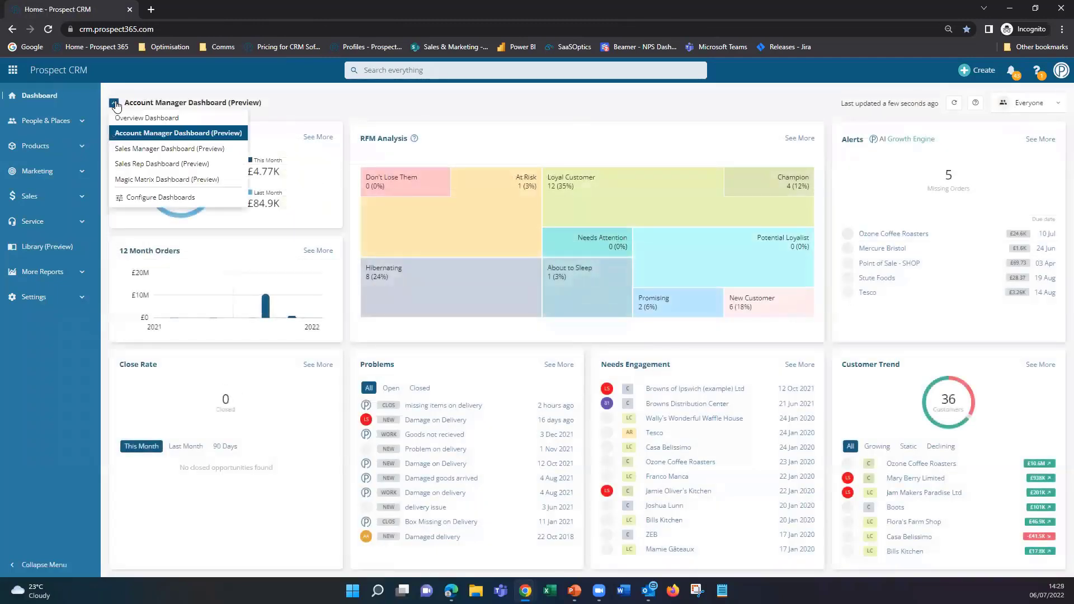
click(148, 179)
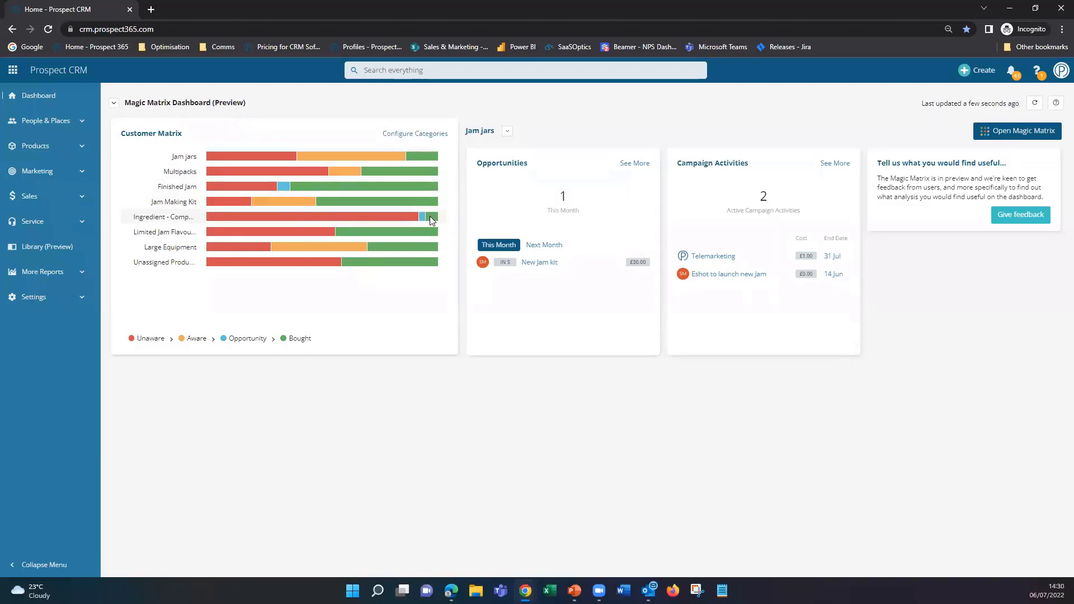
mouse_move(431, 217)
click(509, 134)
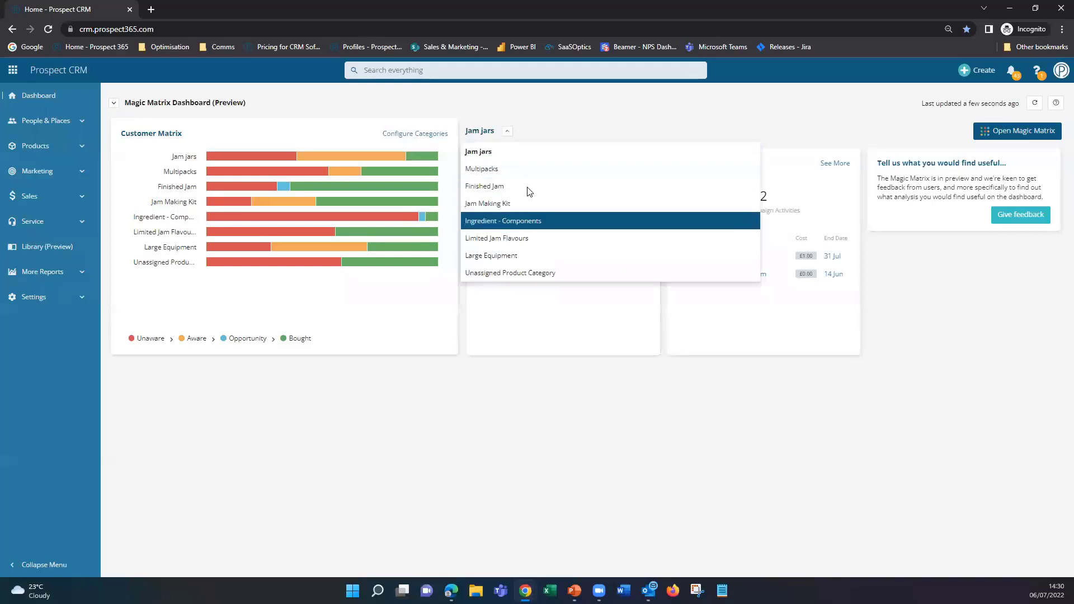
click(504, 221)
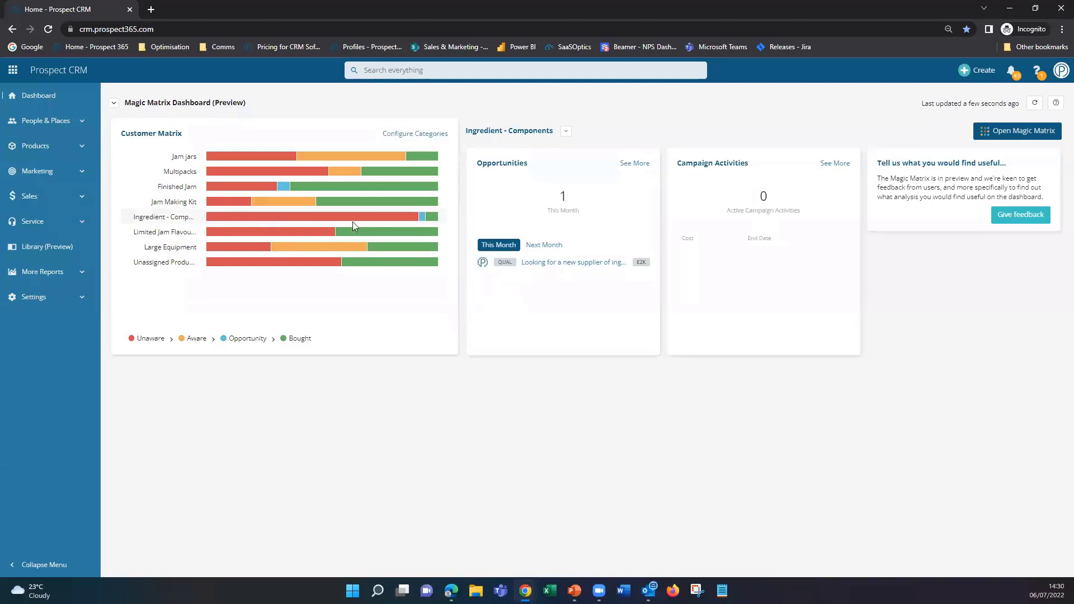
In the full Magic Matrix, inspect Jam Making Kit for B2B Guest Customers, and Jam Making Kit, Ingredient - Components and Jam jars for Bills Kitchen.
click(1027, 133)
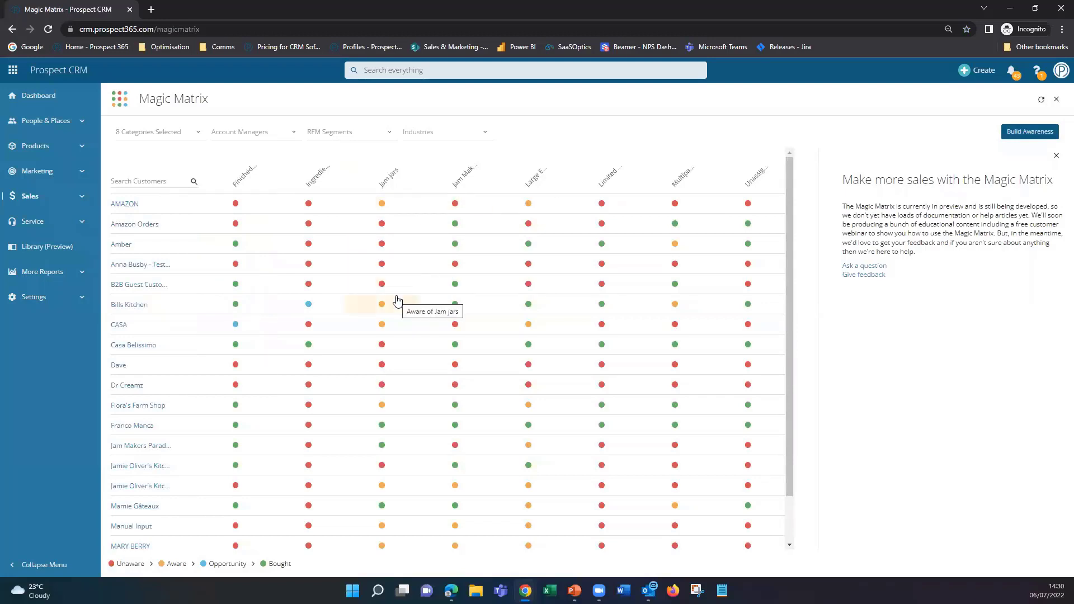
click(454, 289)
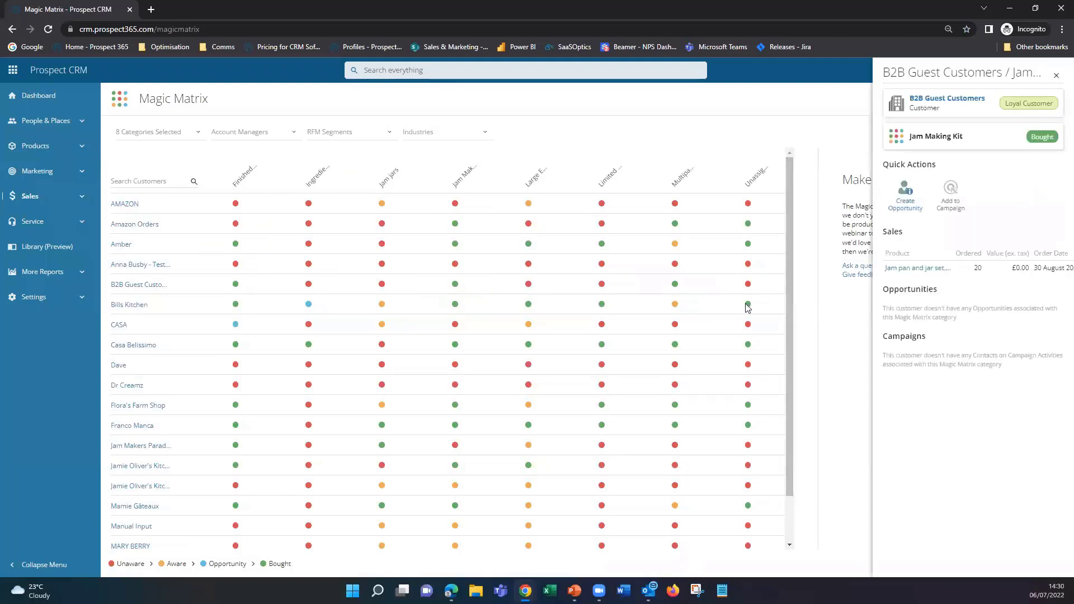
click(459, 306)
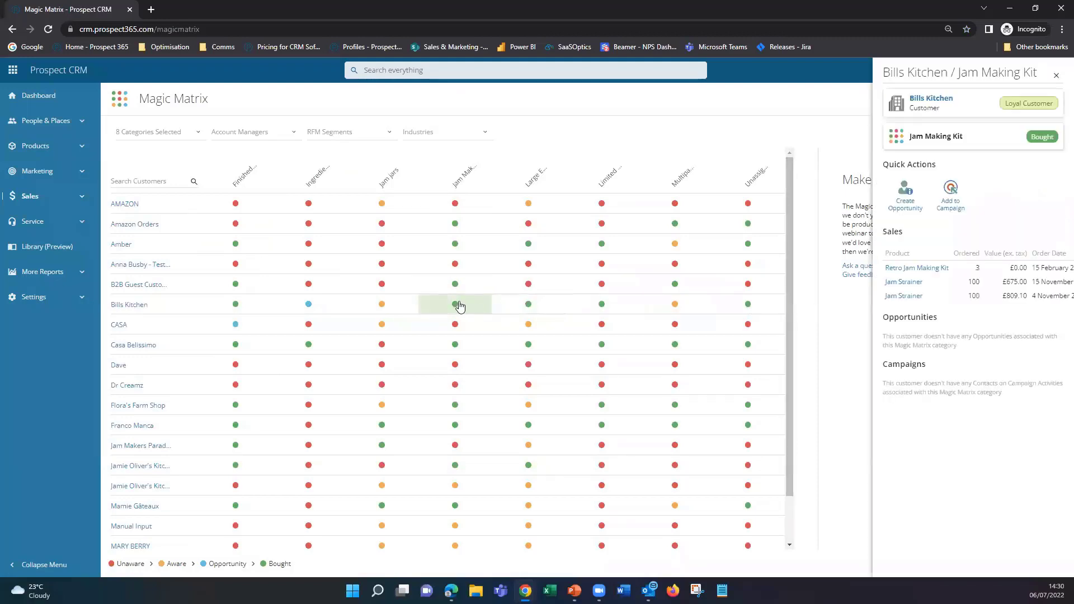
click(309, 307)
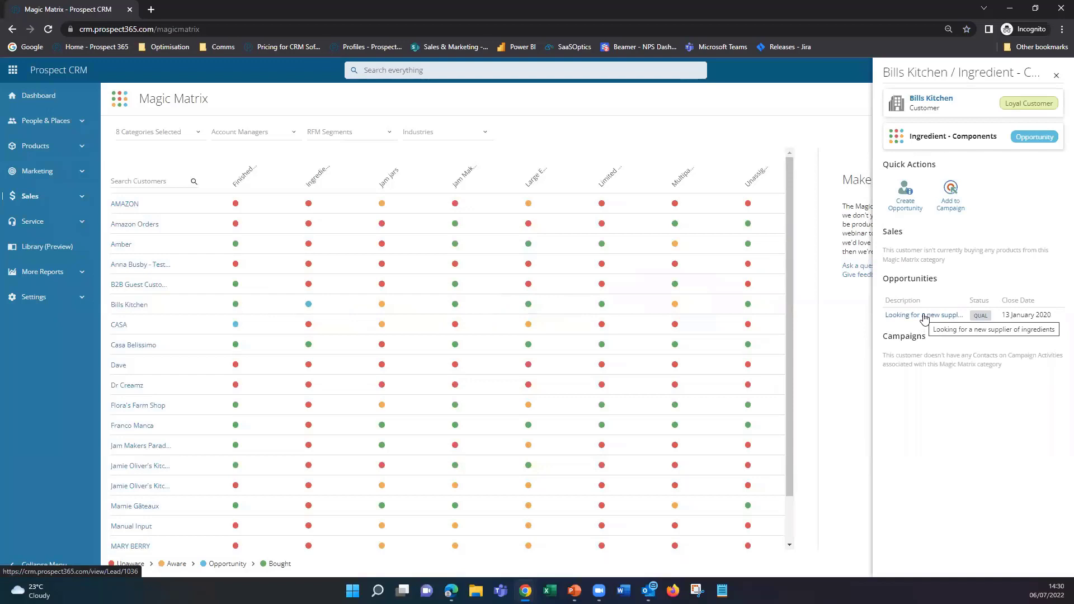
click(382, 306)
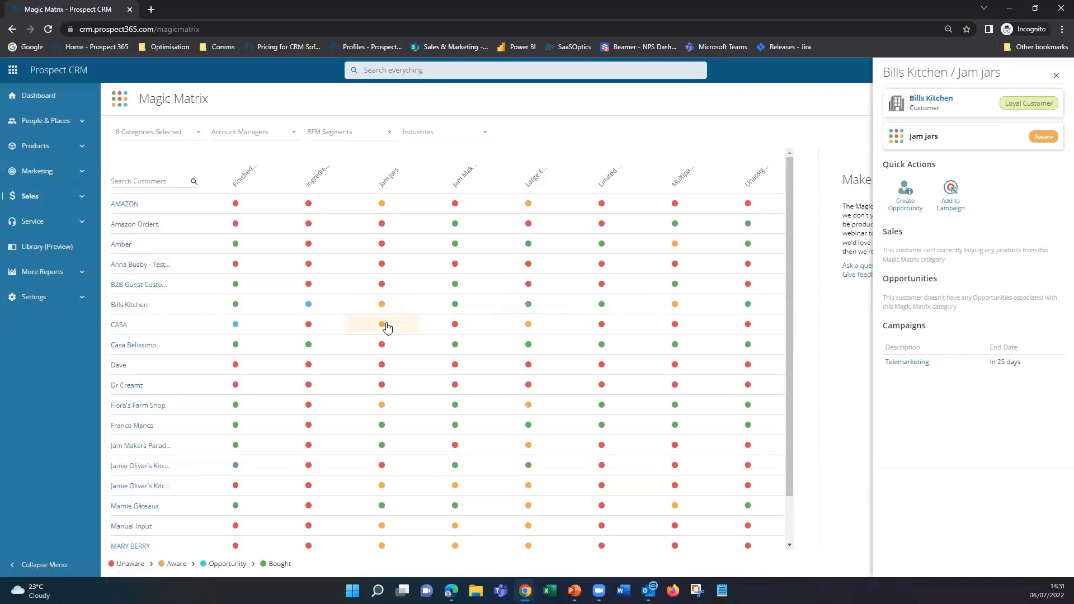
mouse_move(391, 347)
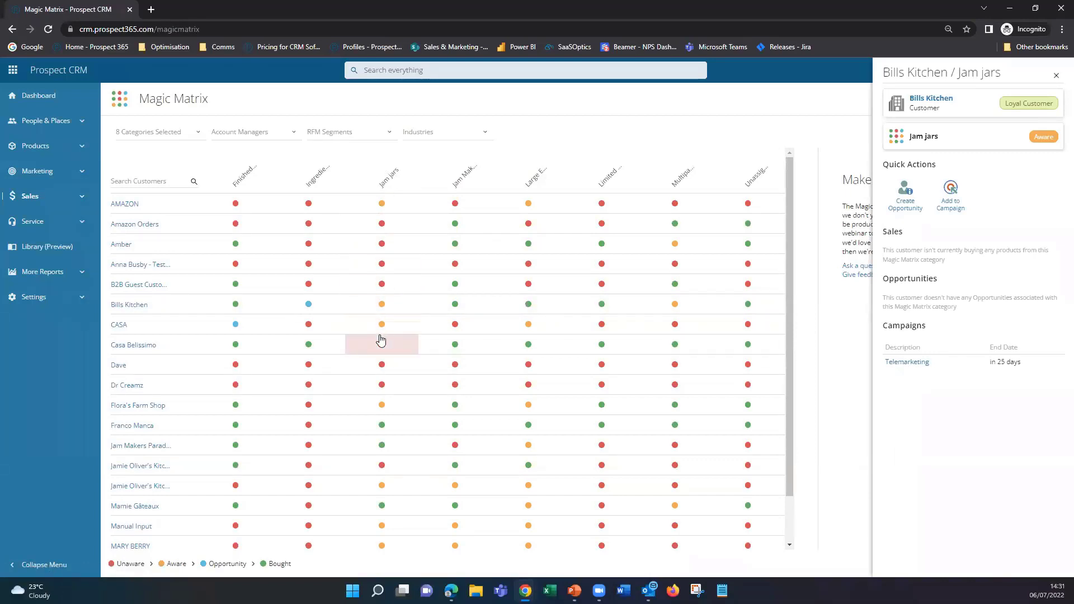
click(1057, 75)
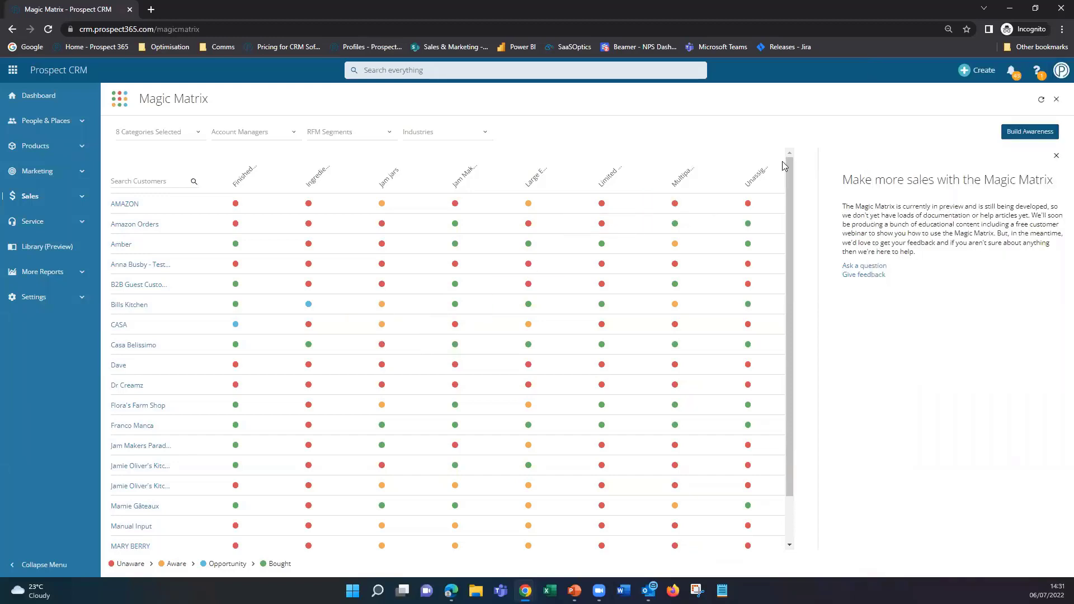
Start a Build Awareness campaign and remove every product category except Ingredient - Components.
click(1031, 133)
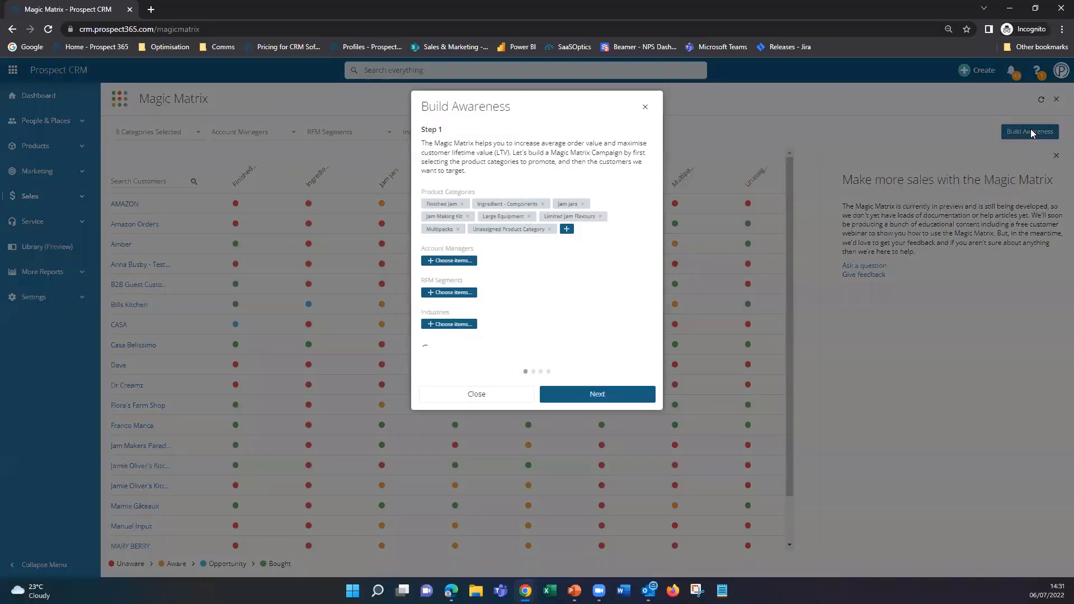
click(462, 203)
click(532, 204)
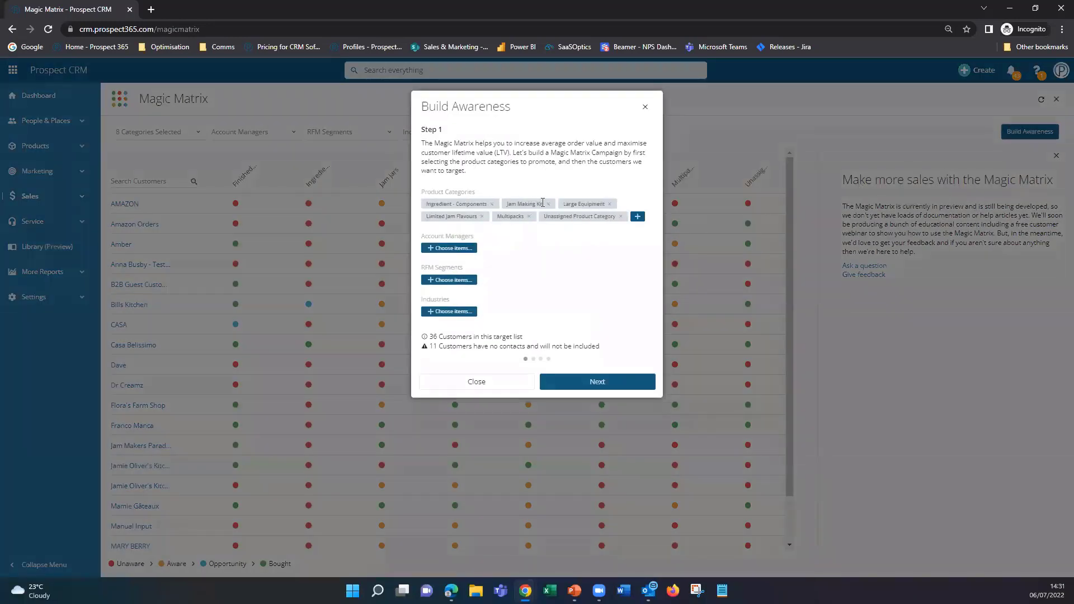
click(549, 204)
click(549, 217)
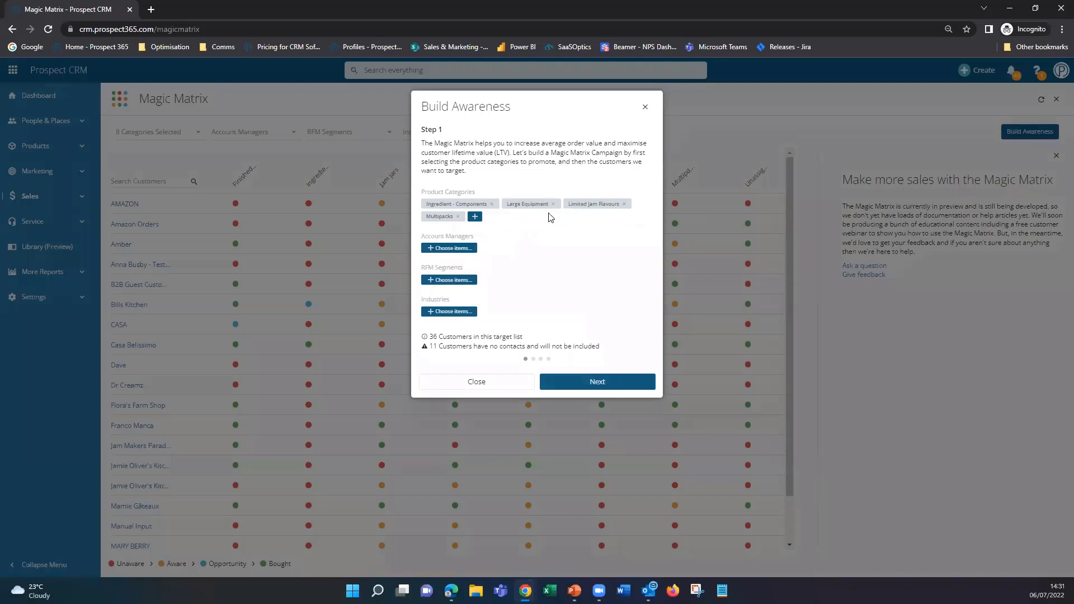
click(553, 203)
click(563, 203)
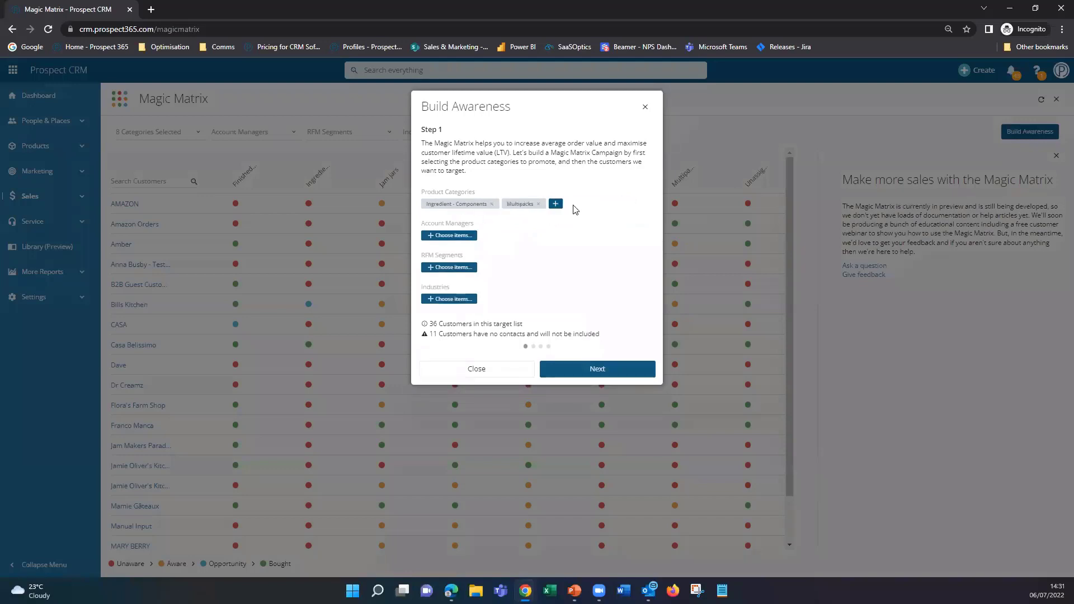
click(538, 204)
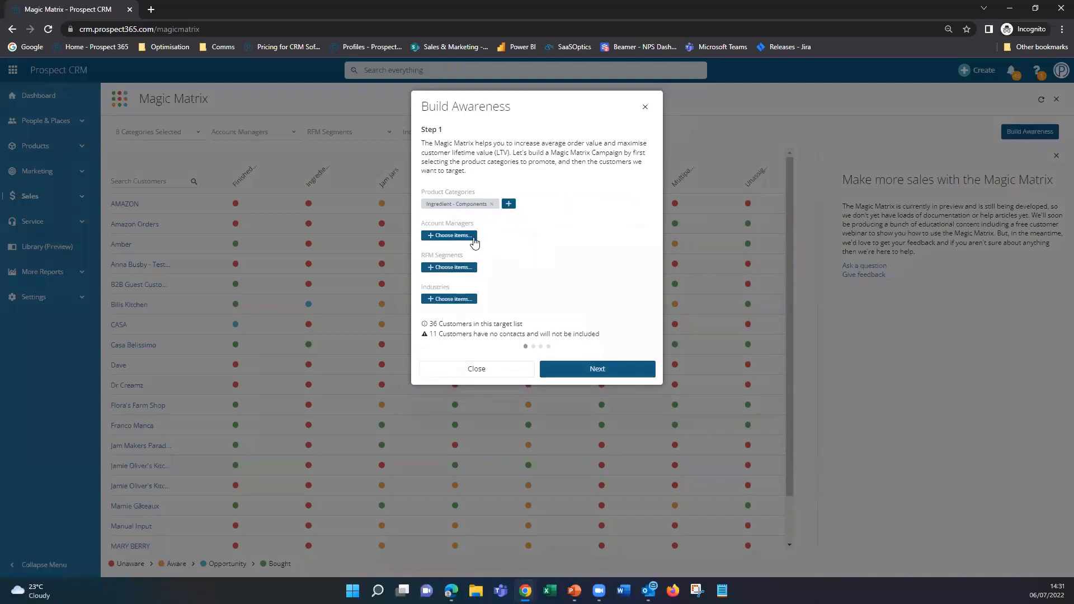
Target the RFM segments Champions, Loyal Customers, Potential Loyalist, New Customers and Promising in the awareness campaign.
click(447, 267)
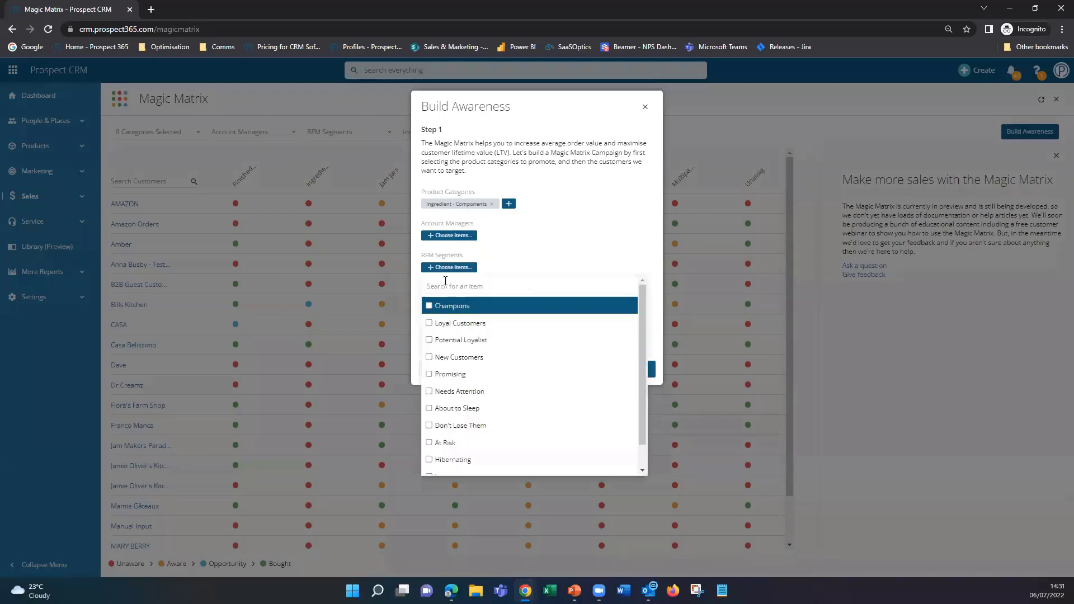
click(430, 306)
click(429, 323)
click(430, 341)
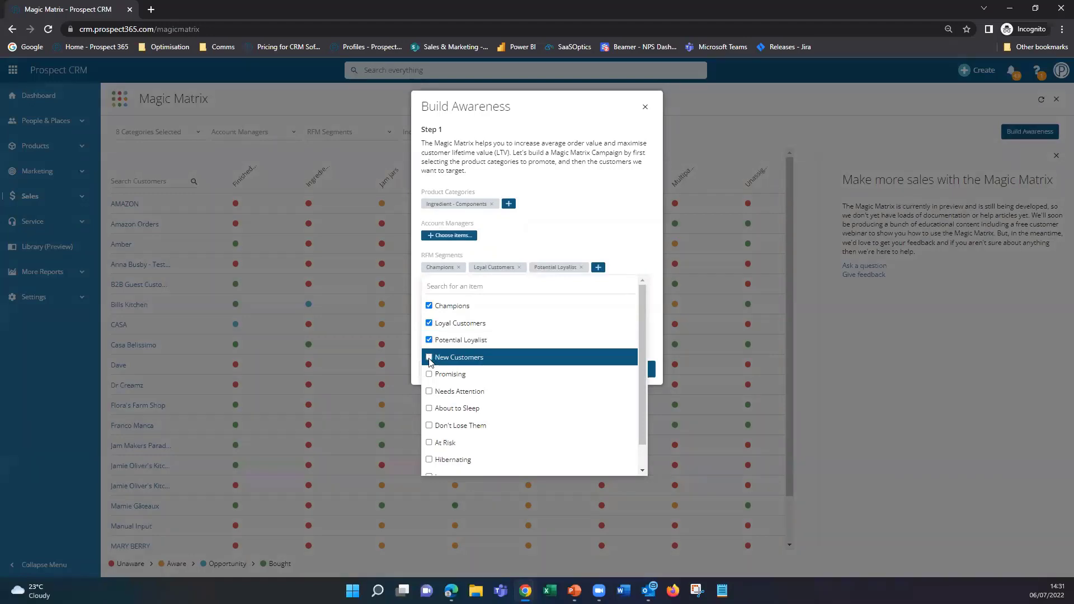
click(430, 357)
click(430, 386)
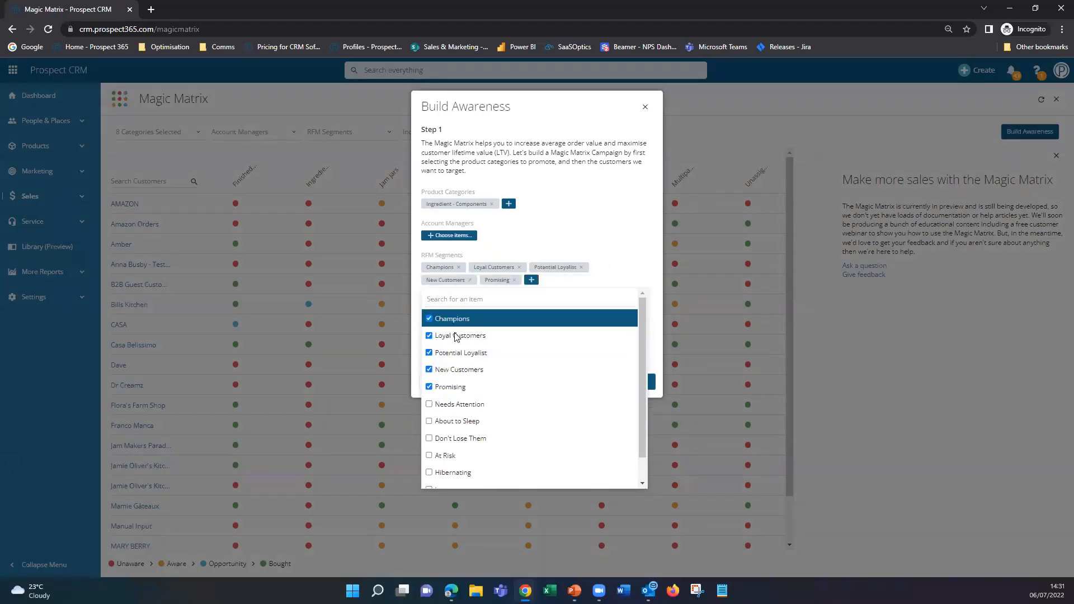
click(635, 229)
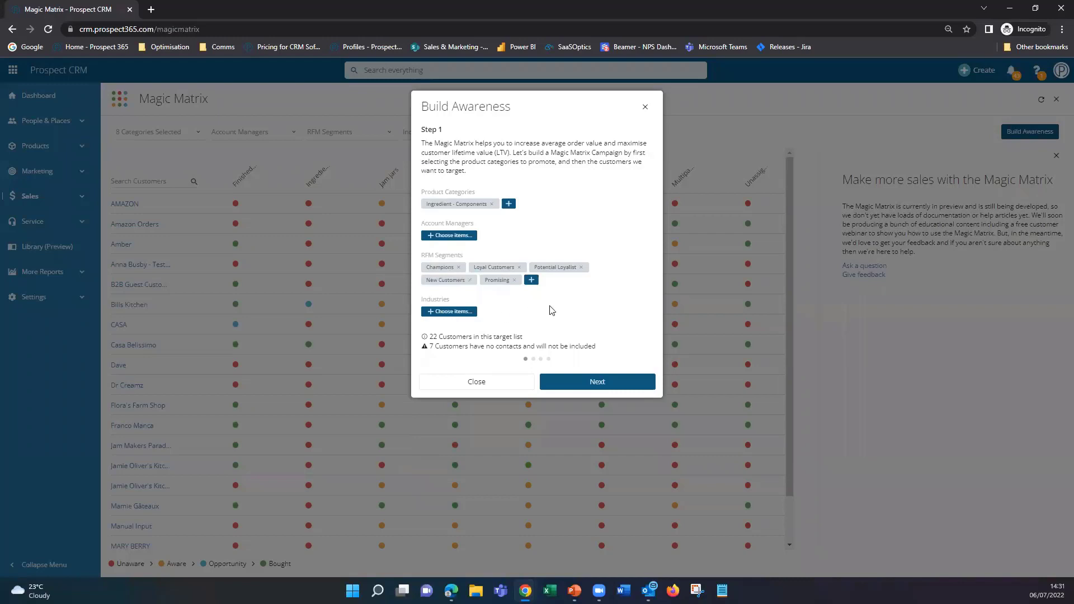
Keep the Unaware and Aware levels, view the campaign activity choices, and close the Build Awareness wizard without adding the customers.
click(598, 382)
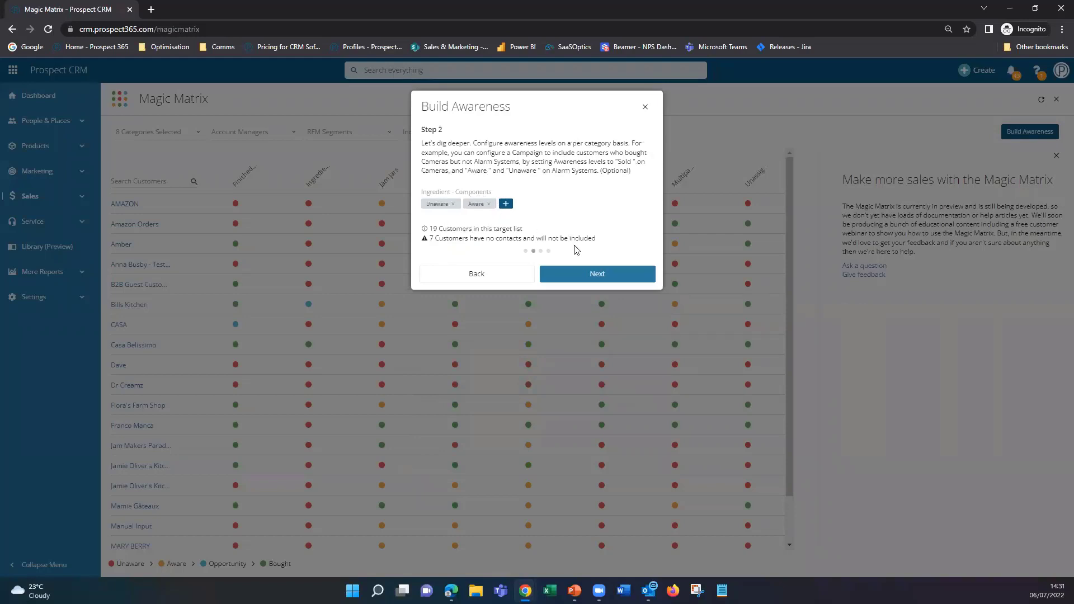
click(592, 275)
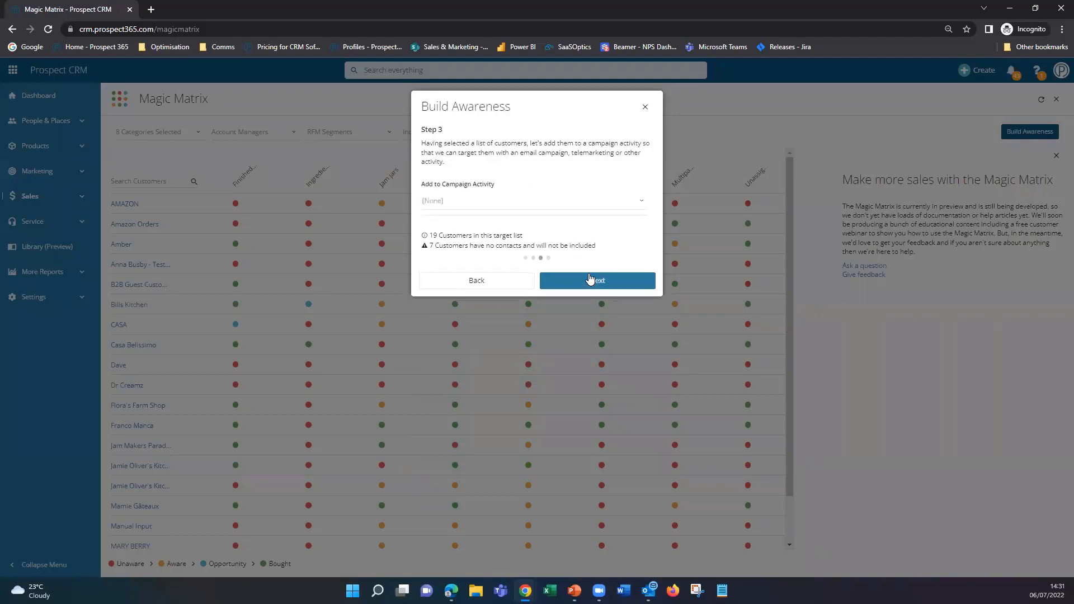
click(503, 201)
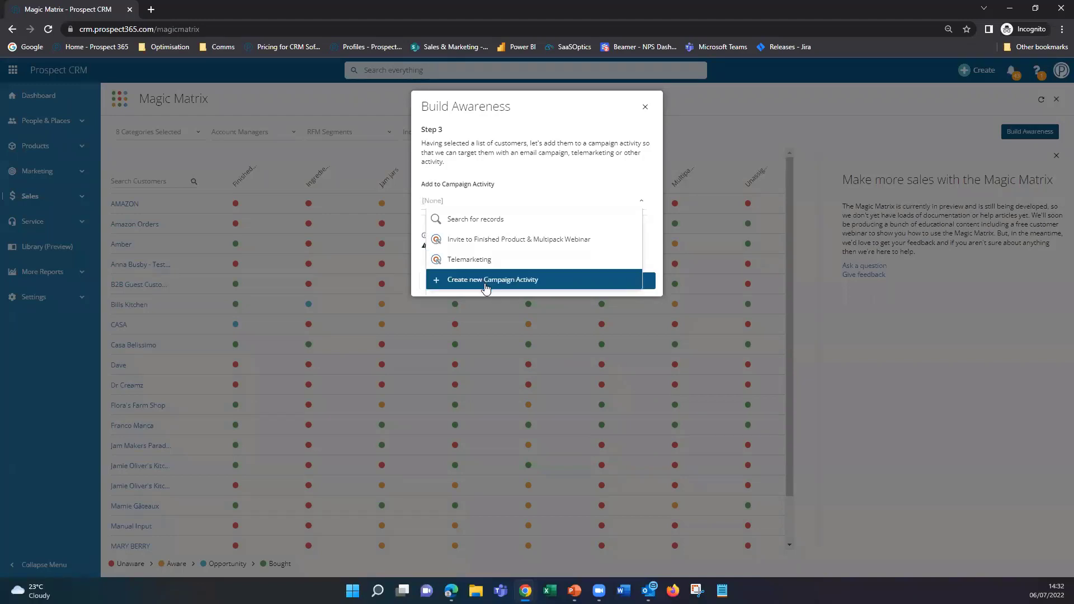
click(645, 109)
click(645, 109)
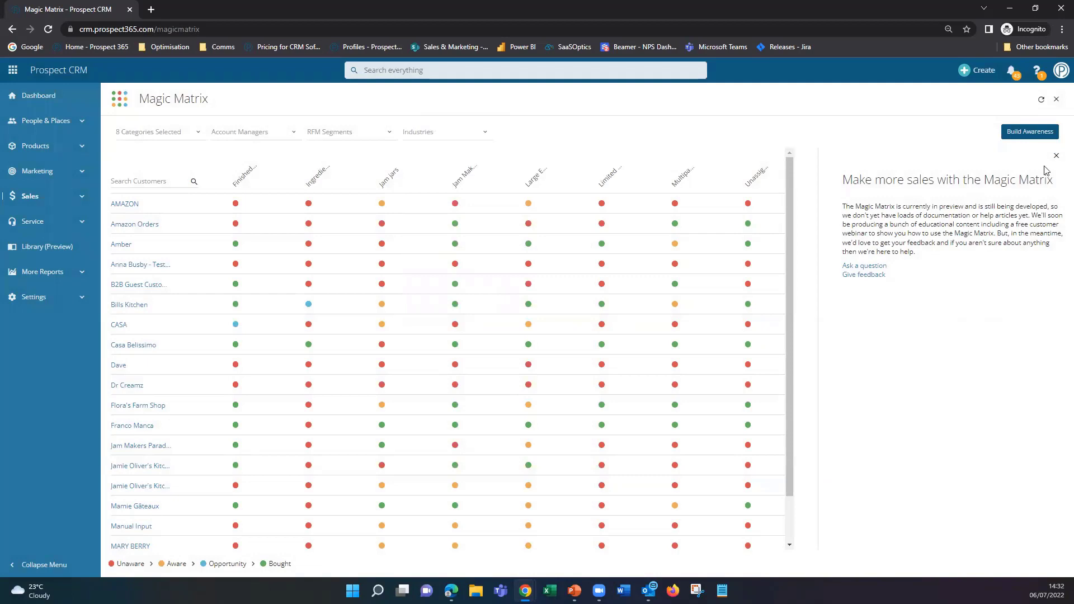
key(alt+Tab)
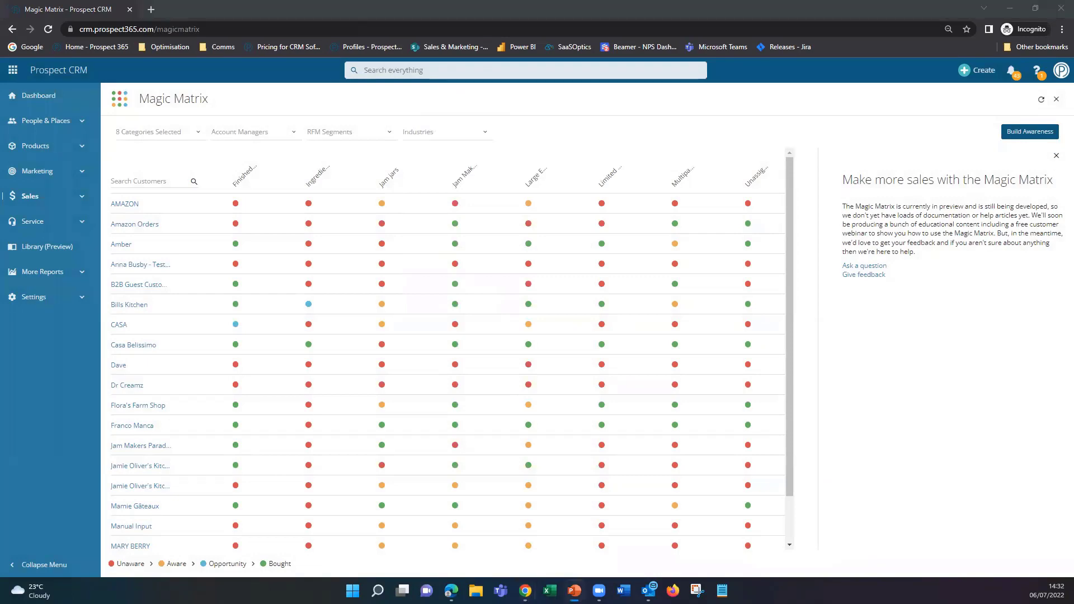